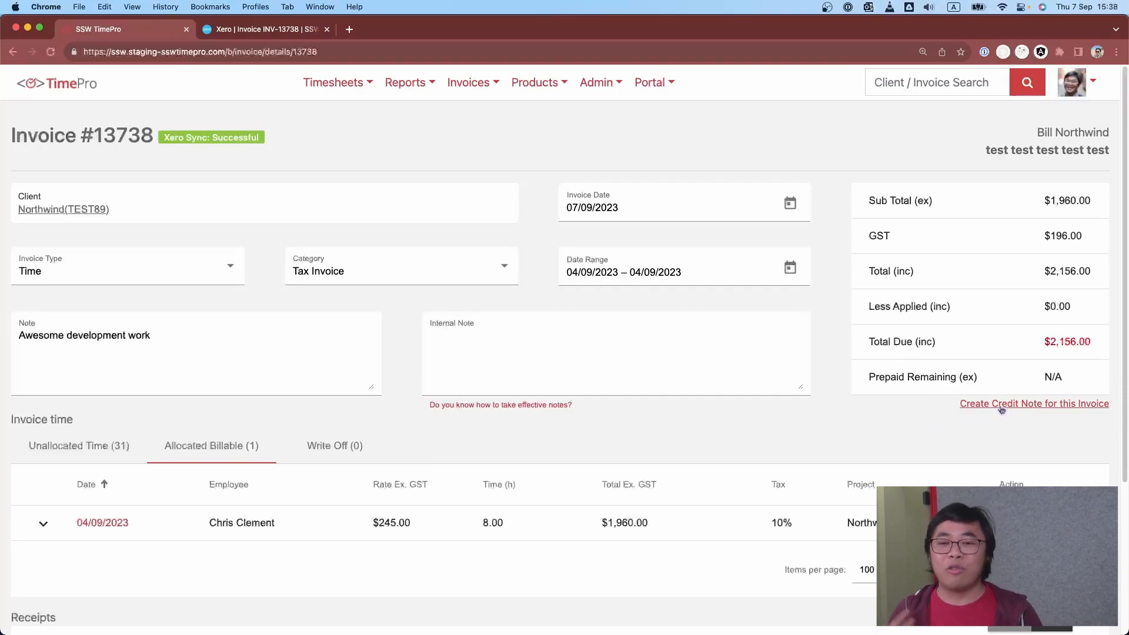
# - Create a credit note for the full invoice amount, noting that this work is paid after agreement with the client
pyautogui.click(1041, 410)
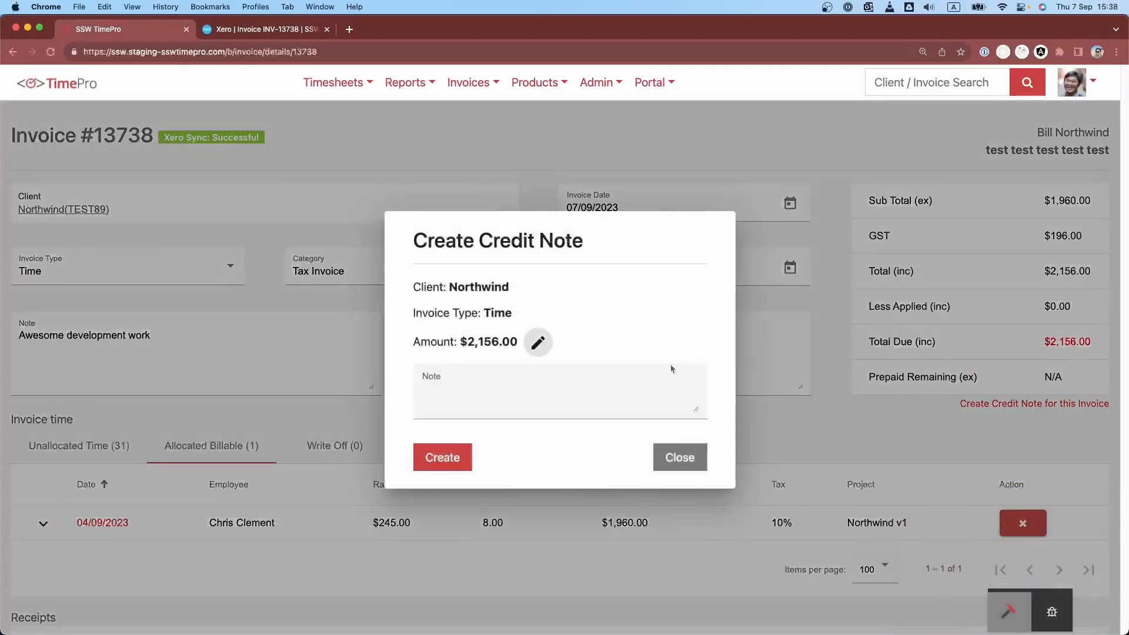
pyautogui.click(498, 388)
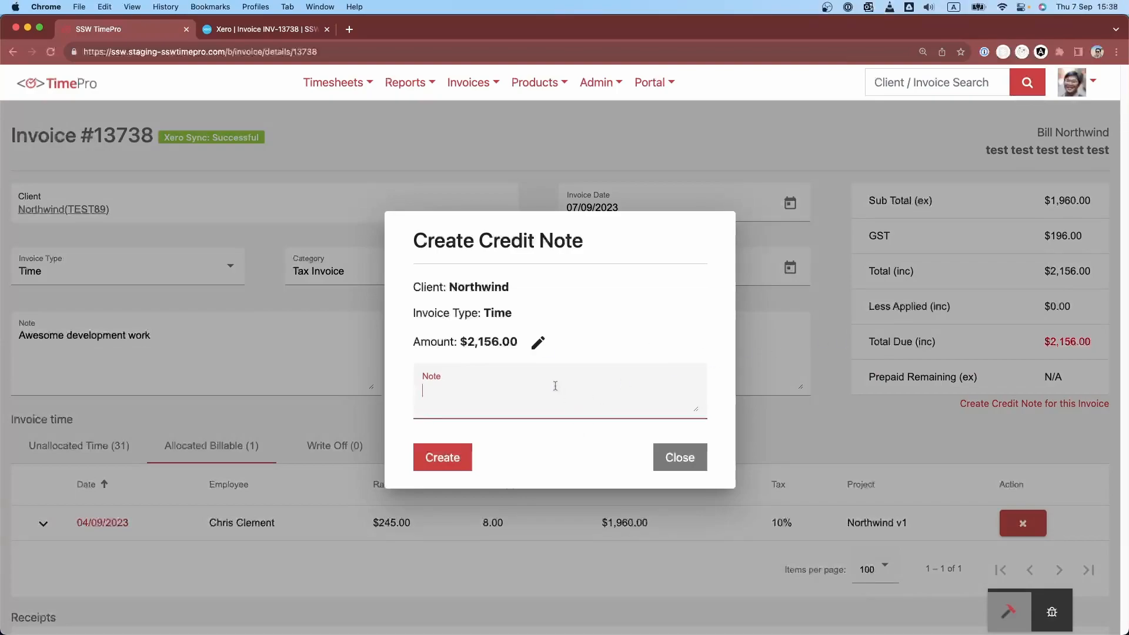
pyautogui.write('After agreement with mr N')
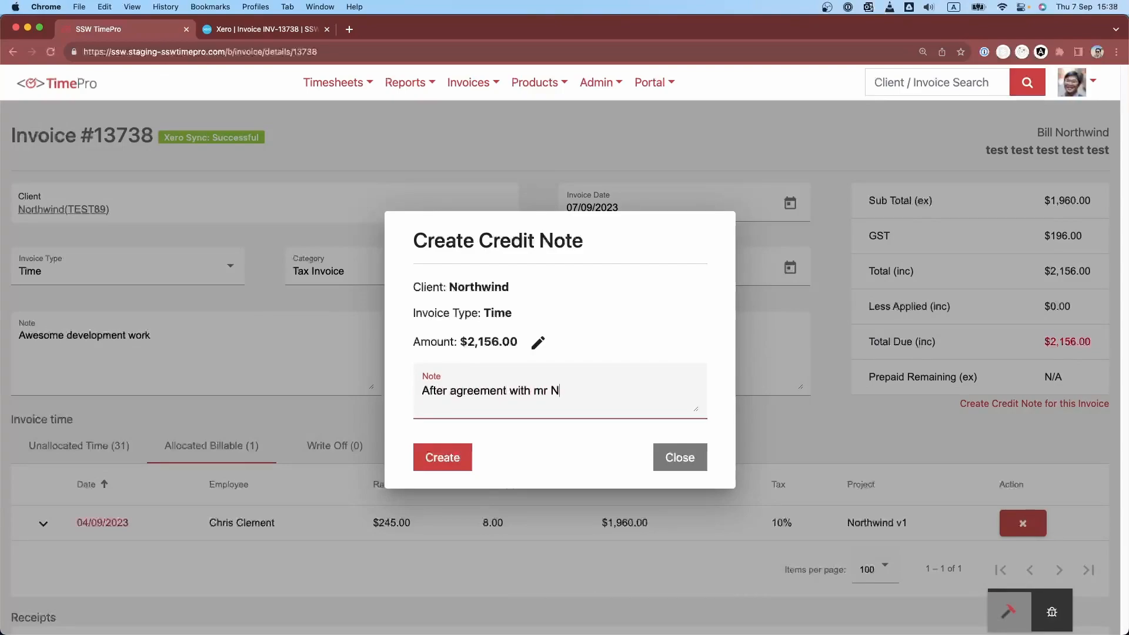
pyautogui.write('orthwind, this work i')
pyautogui.press('BackSpace')
pyautogui.write('work is paid')
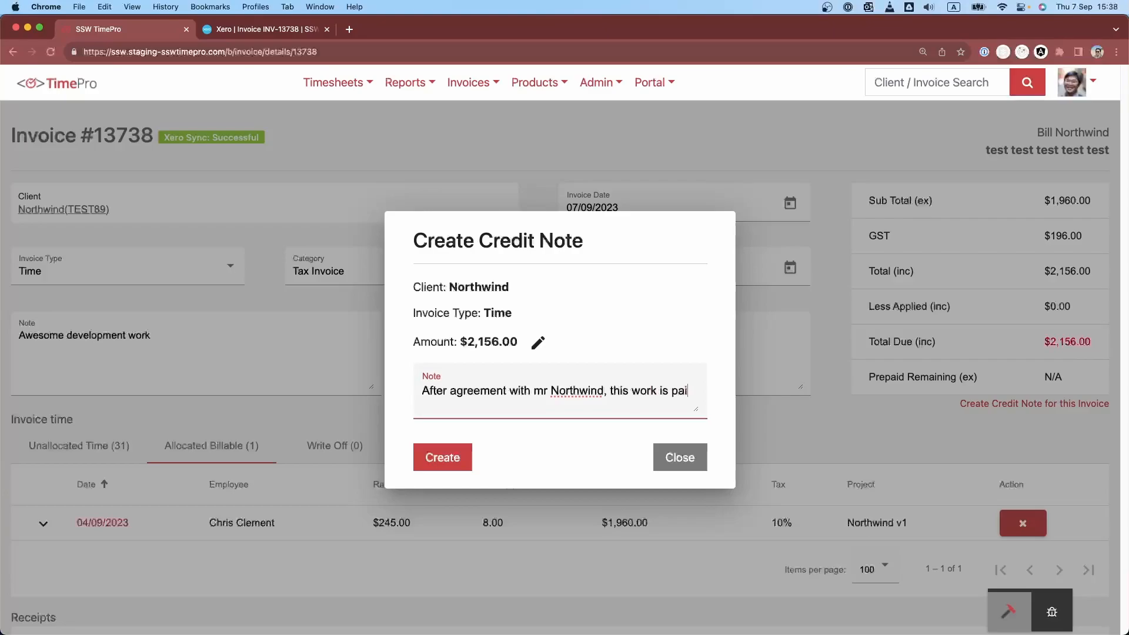
pyautogui.click(448, 457)
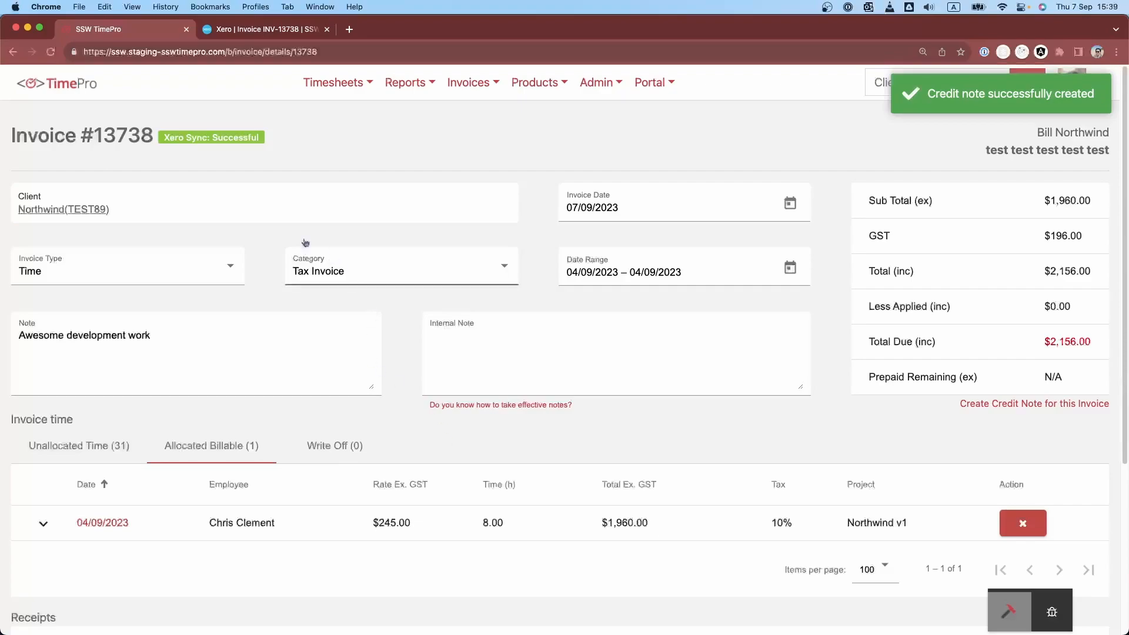
# - Reload the invoice to check its receipts, and switch to Xero to reload the matching invoice and check its credit note deduction
pyautogui.click(50, 53)
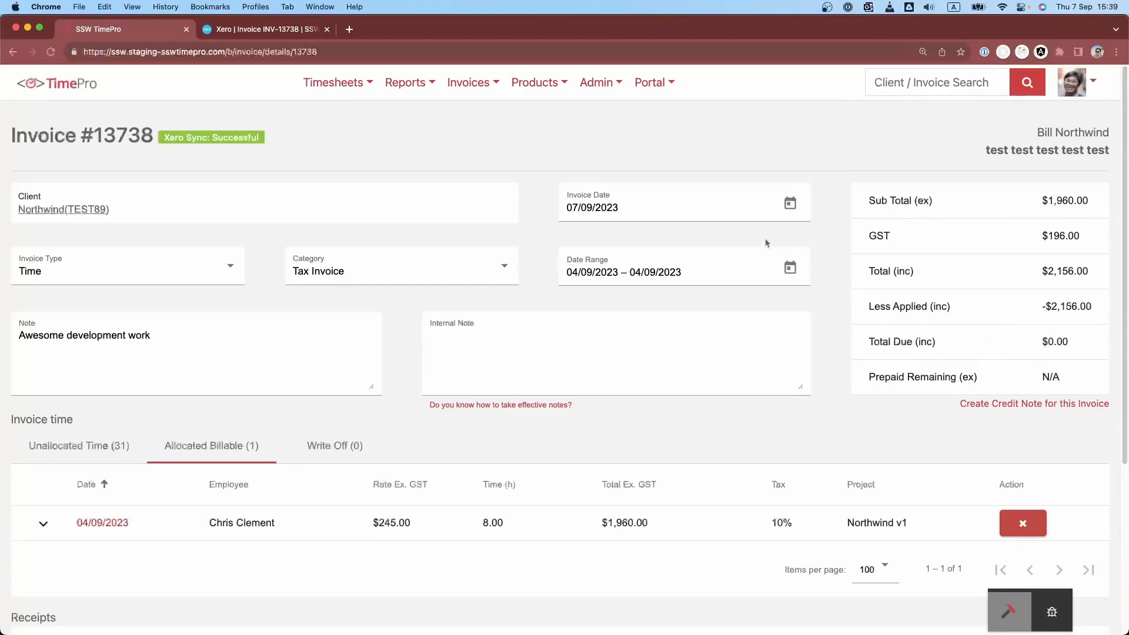
pyautogui.scroll(-5, 768, 243)
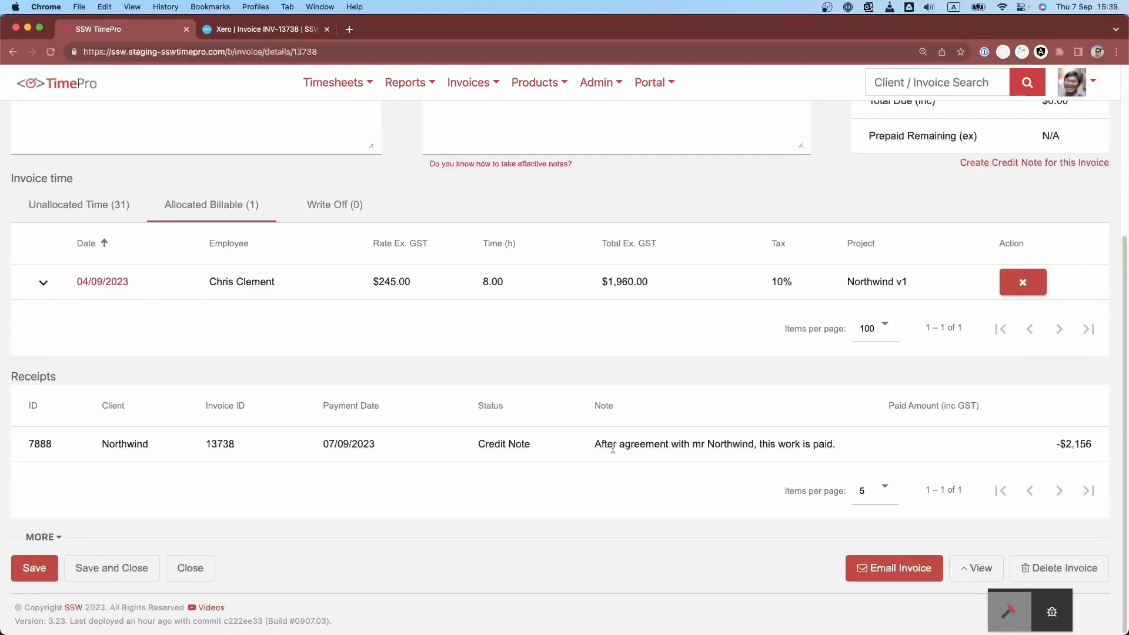
pyautogui.click(293, 36)
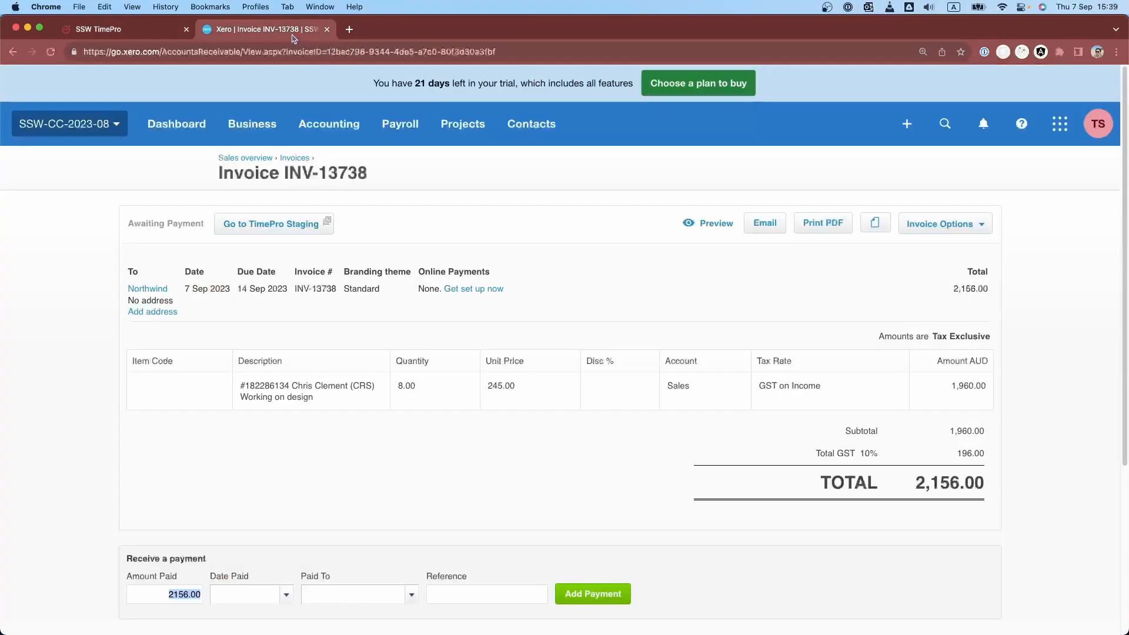
pyautogui.click(53, 56)
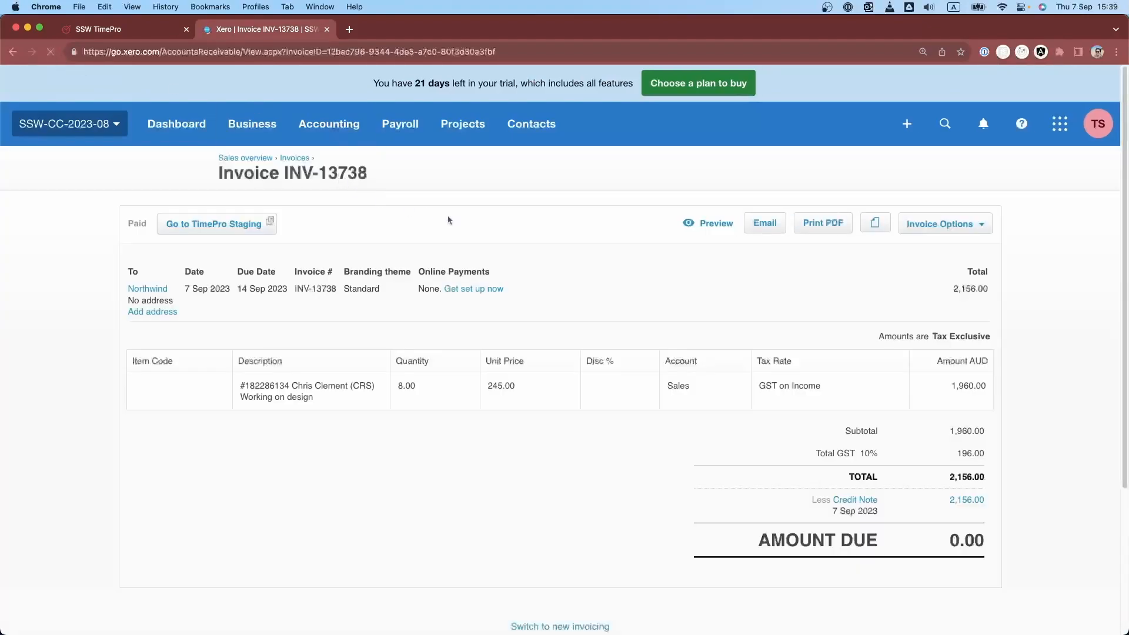
pyautogui.scroll(-2, 529, 230)
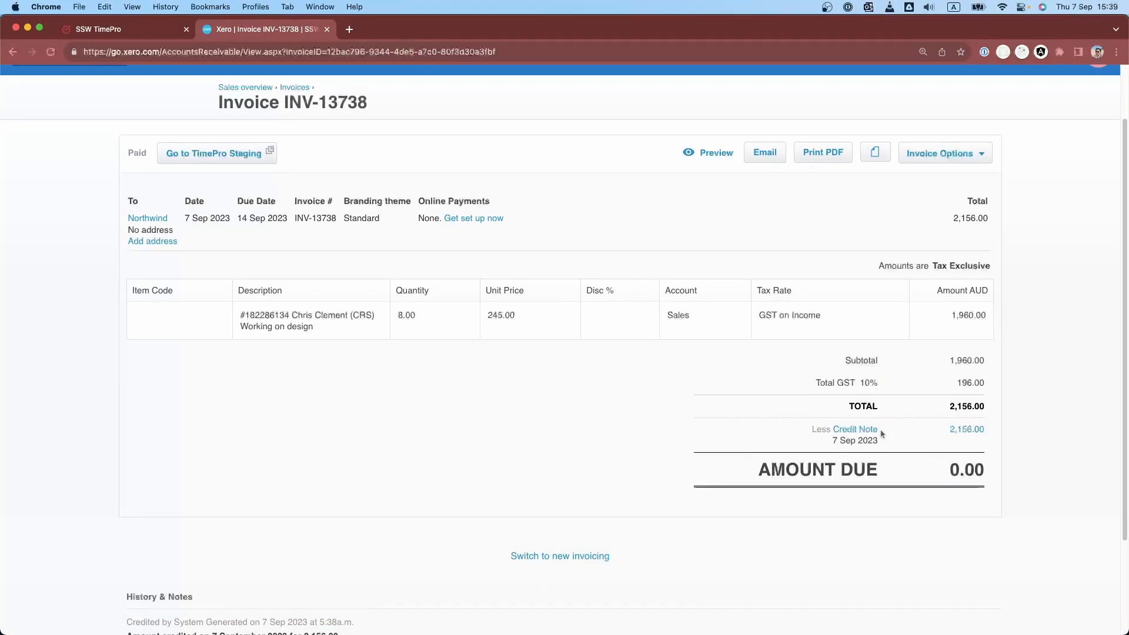
pyautogui.moveTo(993, 444); pyautogui.dragTo(857, 430)
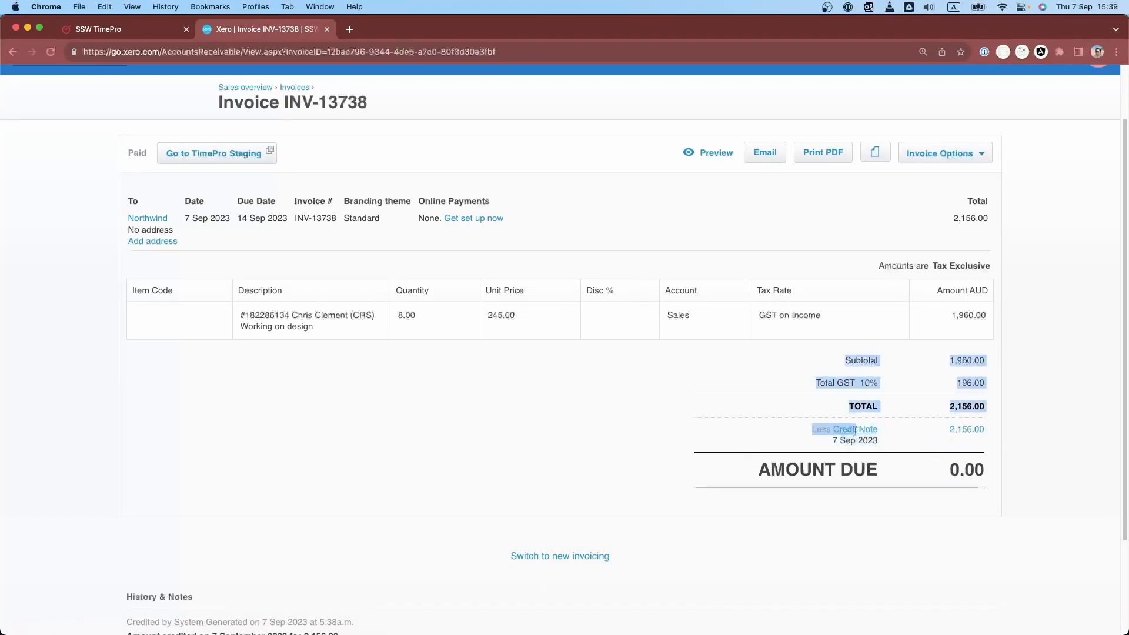
pyautogui.click(904, 448)
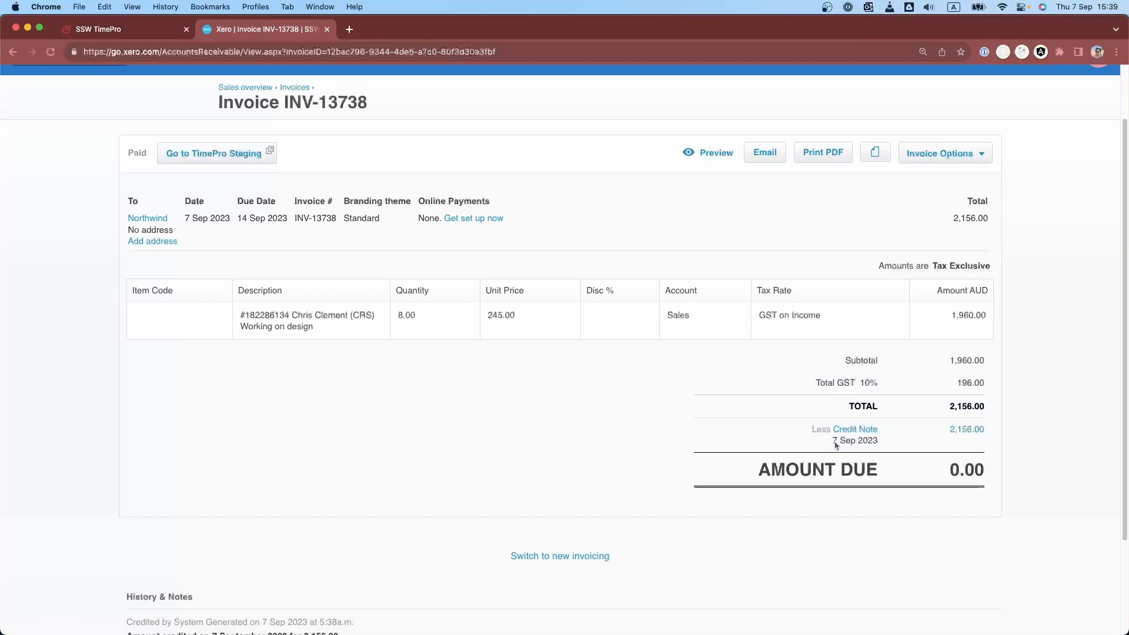
# - Return to TimePro and open the Northwind client details in a new tab, showing the client's credit notes
pyautogui.click(156, 29)
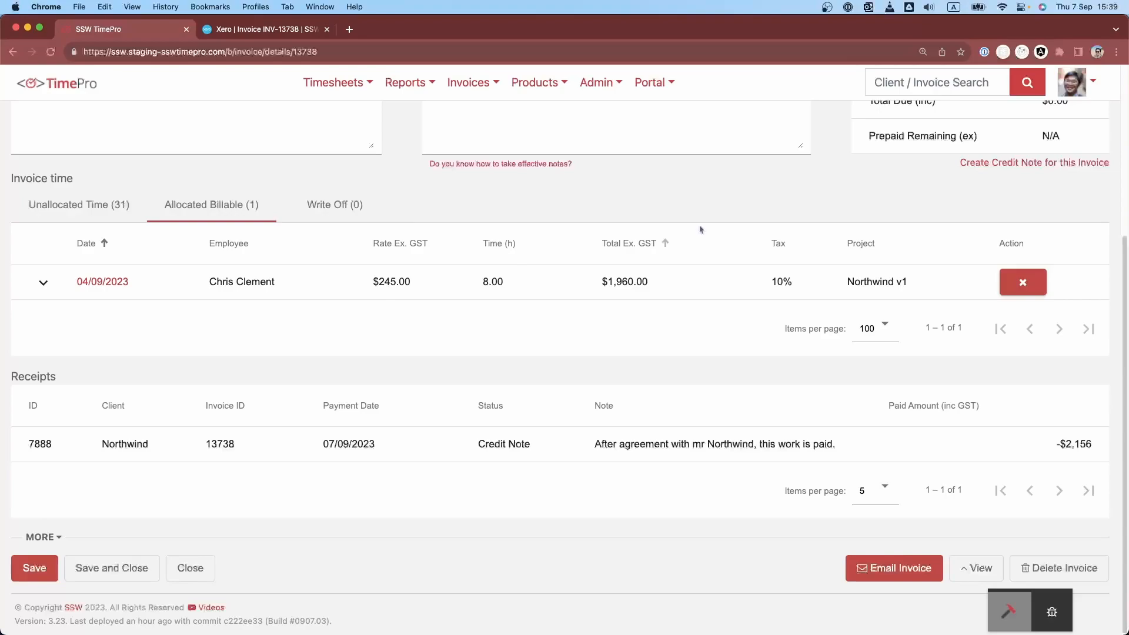
pyautogui.scroll(5, 655, 212)
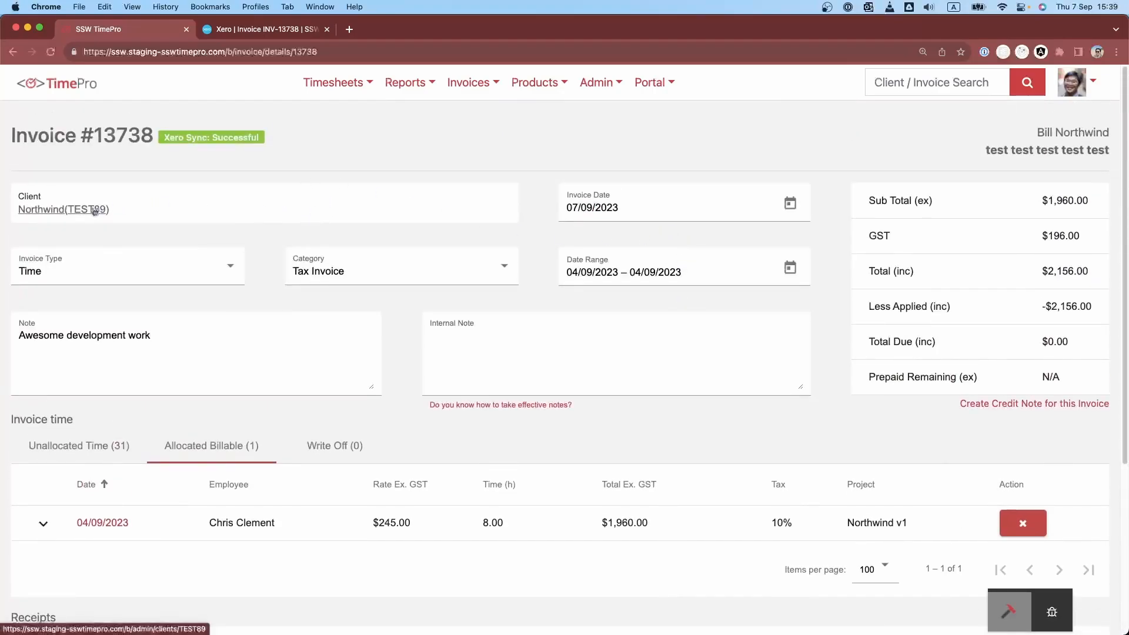
pyautogui.rightClick(93, 212)
pyautogui.click(125, 220)
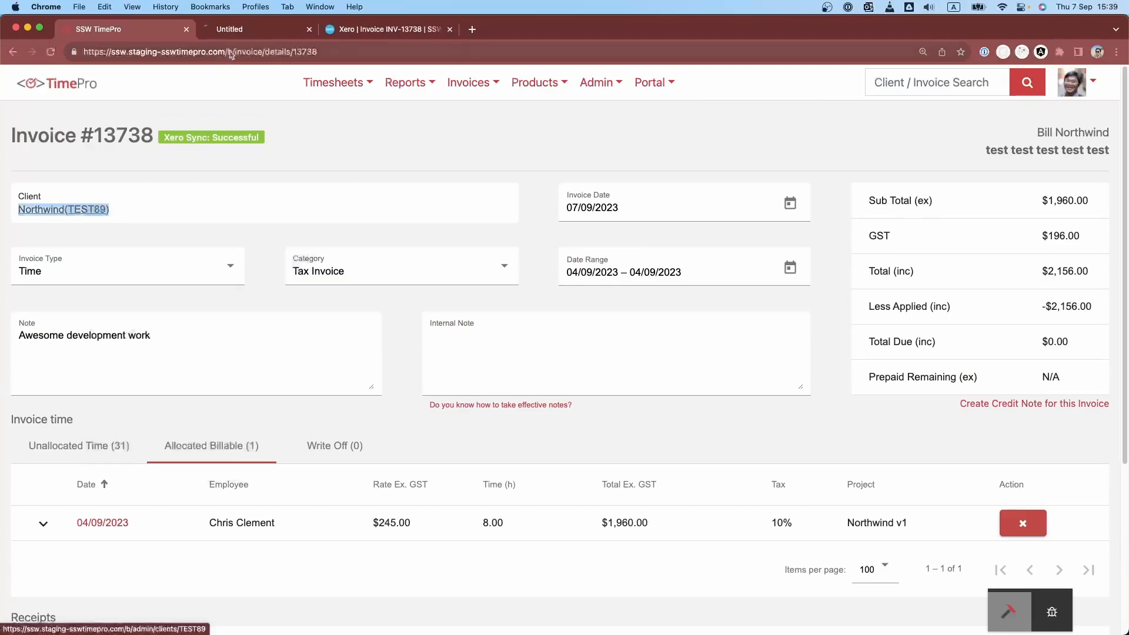
pyautogui.click(250, 30)
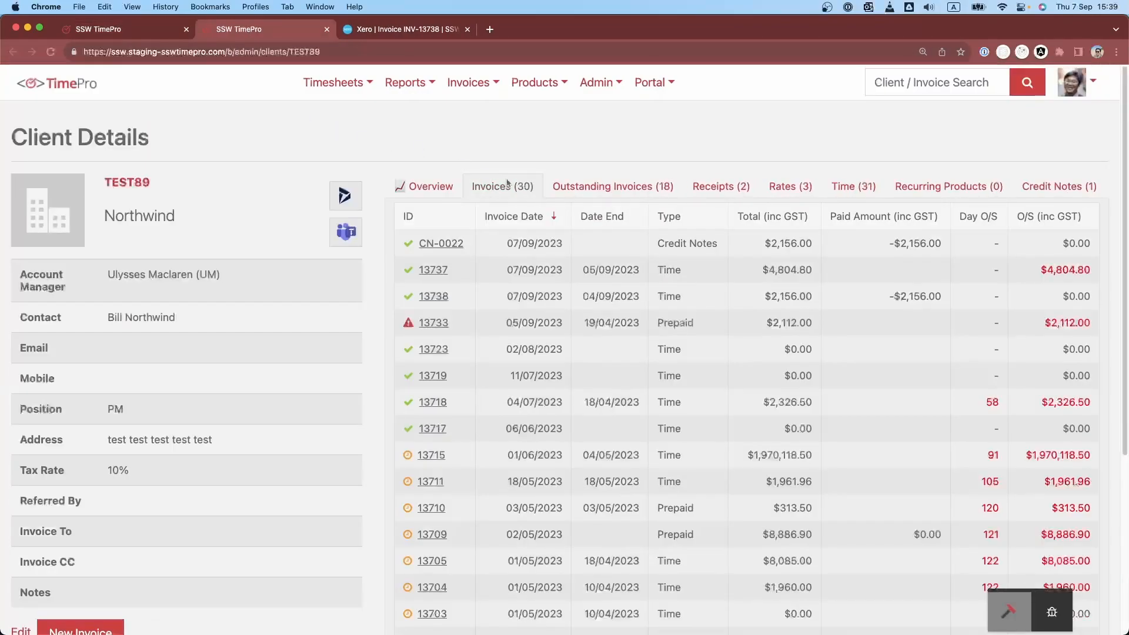
pyautogui.click(1049, 196)
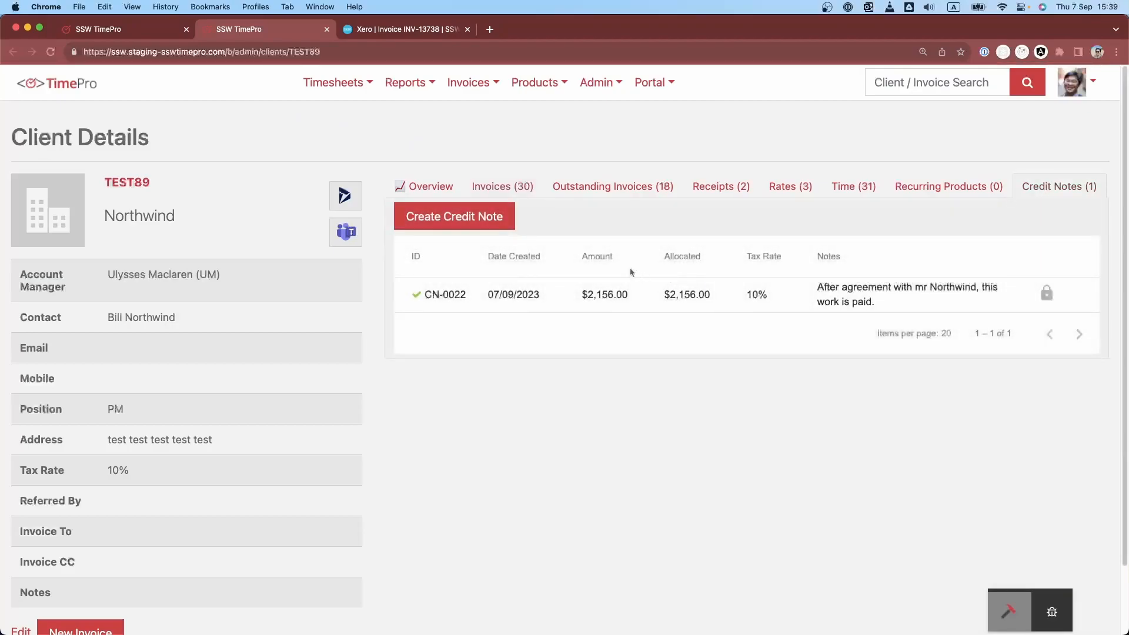
# - Create a Northwind credit note with invoice type Time, amount $4000 and the note "For multiple invoices"
pyautogui.click(483, 227)
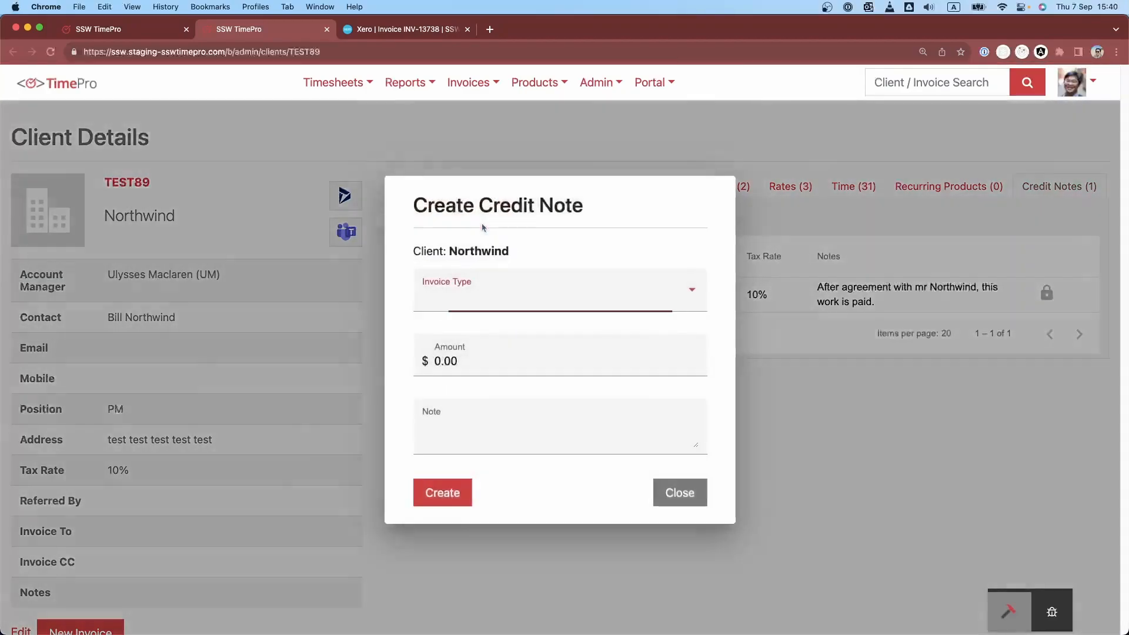
pyautogui.click(500, 302)
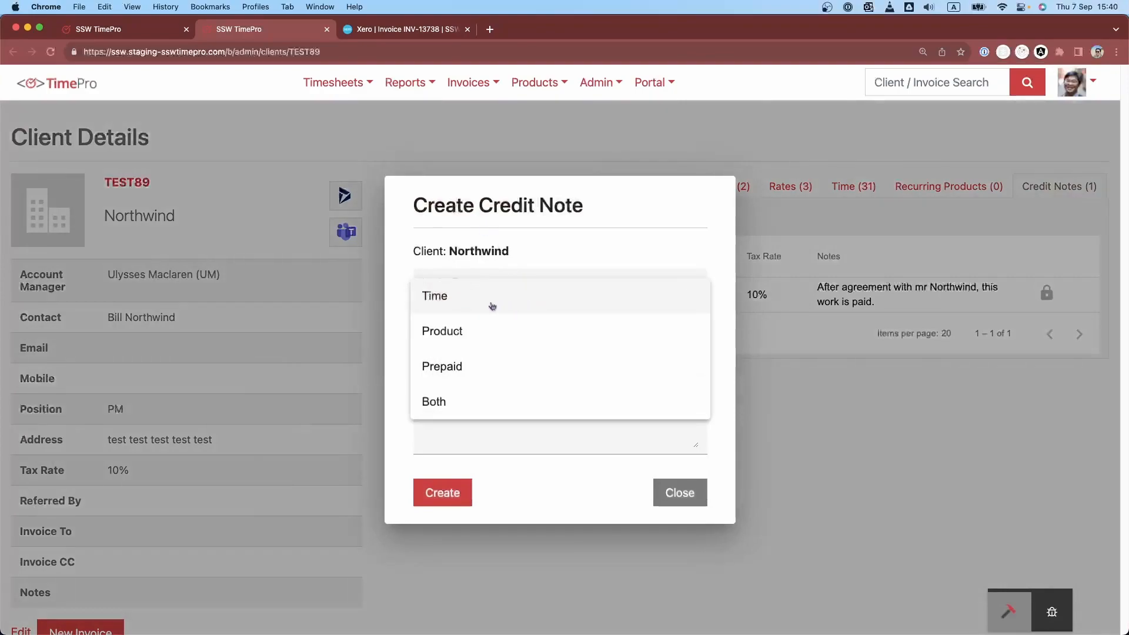
pyautogui.click(493, 304)
pyautogui.click(489, 360)
pyautogui.press('BackSpace')
pyautogui.press('BackSpace')
pyautogui.press('BackSpace')
pyautogui.press('BackSpace')
pyautogui.write('4000')
pyautogui.press('Tab')
pyautogui.write('For ')
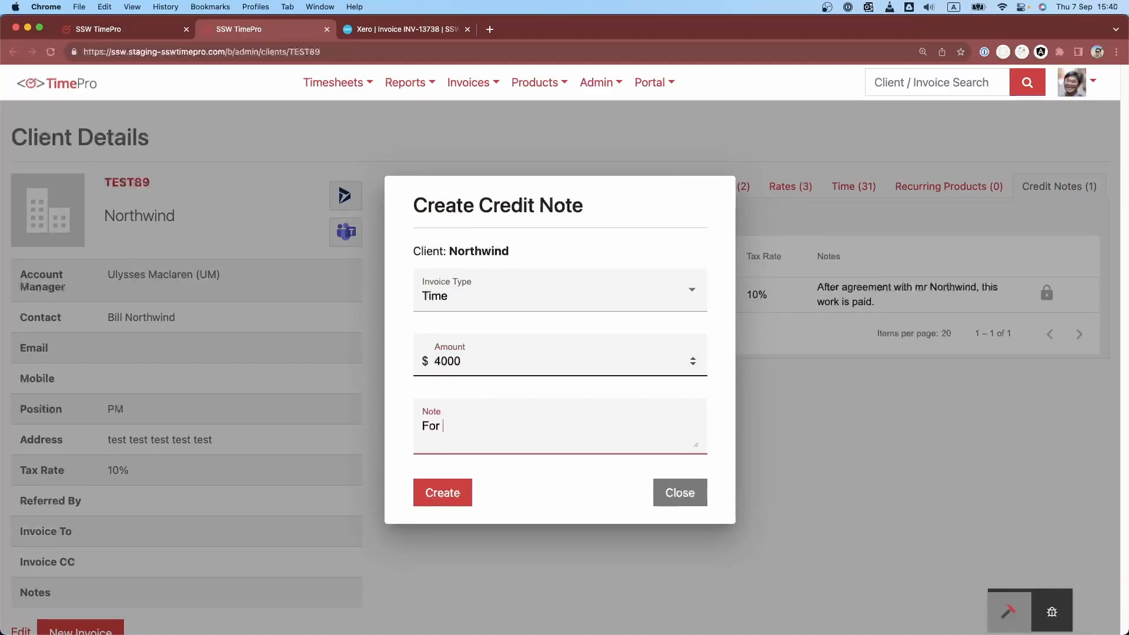
pyautogui.write('multiple invoices')
pyautogui.click(442, 498)
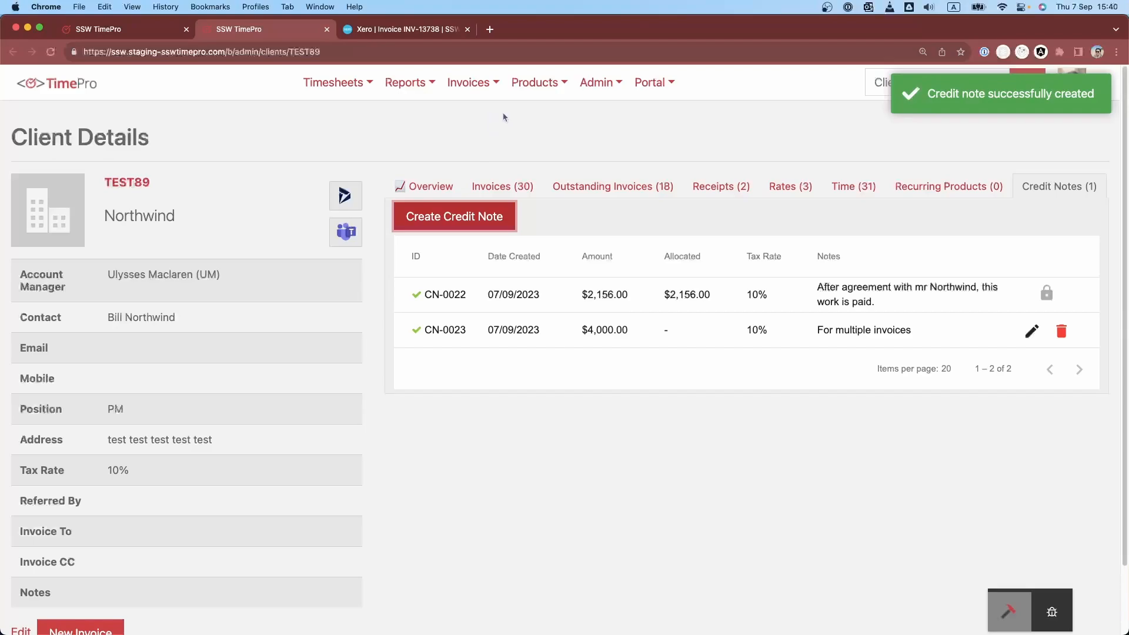
# - Switch to Xero and open Northwind's 4,000.00 credit note from the list of all invoices
pyautogui.click(393, 33)
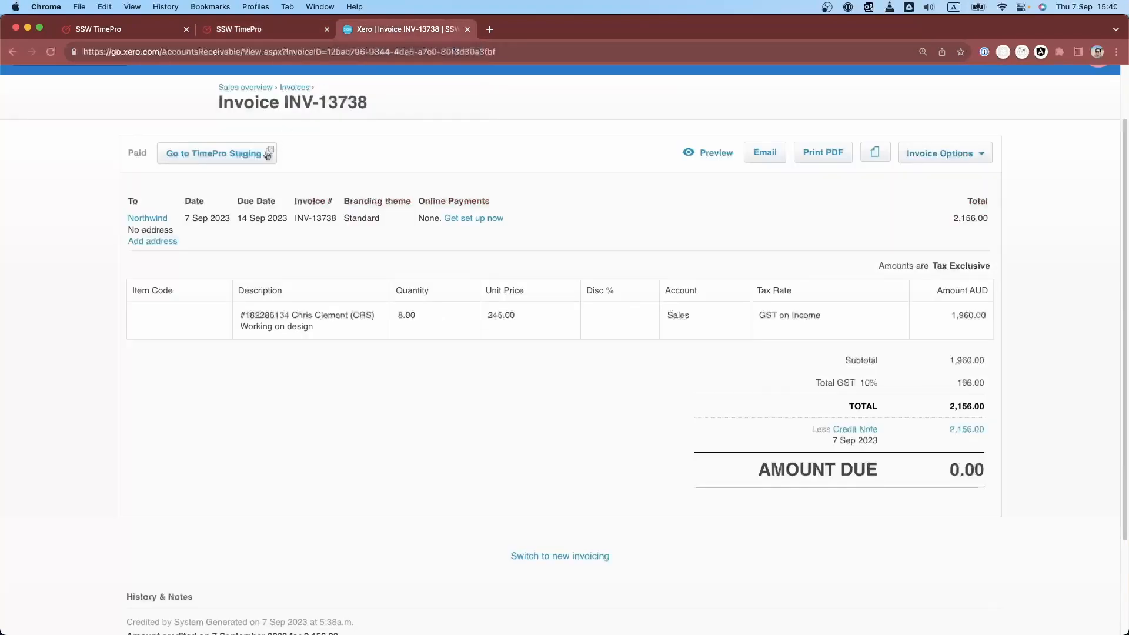
pyautogui.click(294, 157)
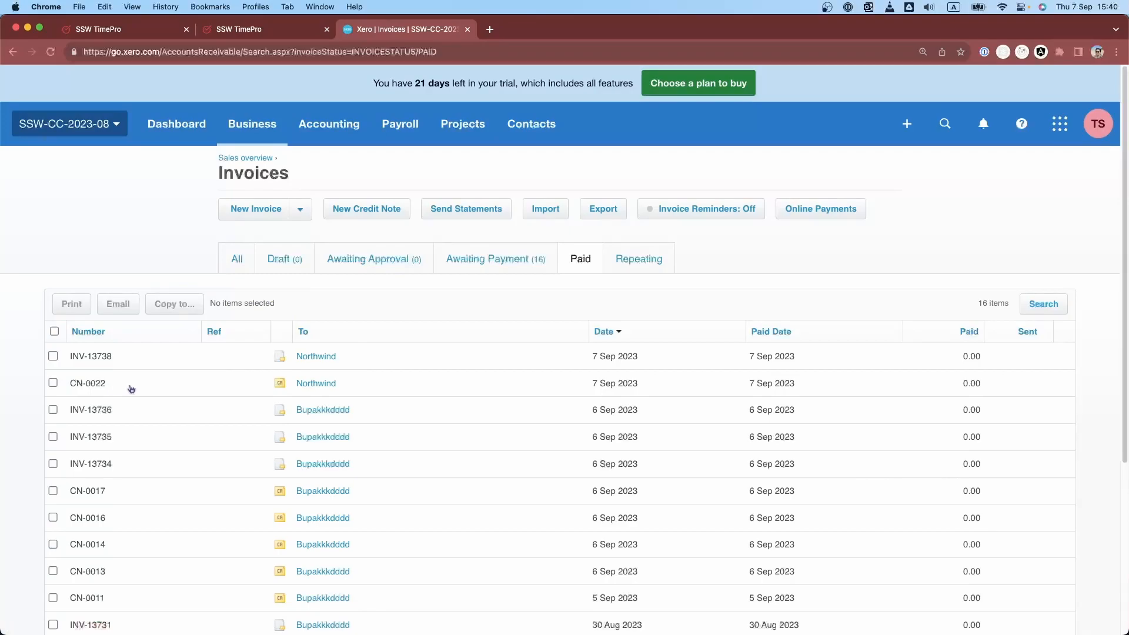
pyautogui.click(100, 385)
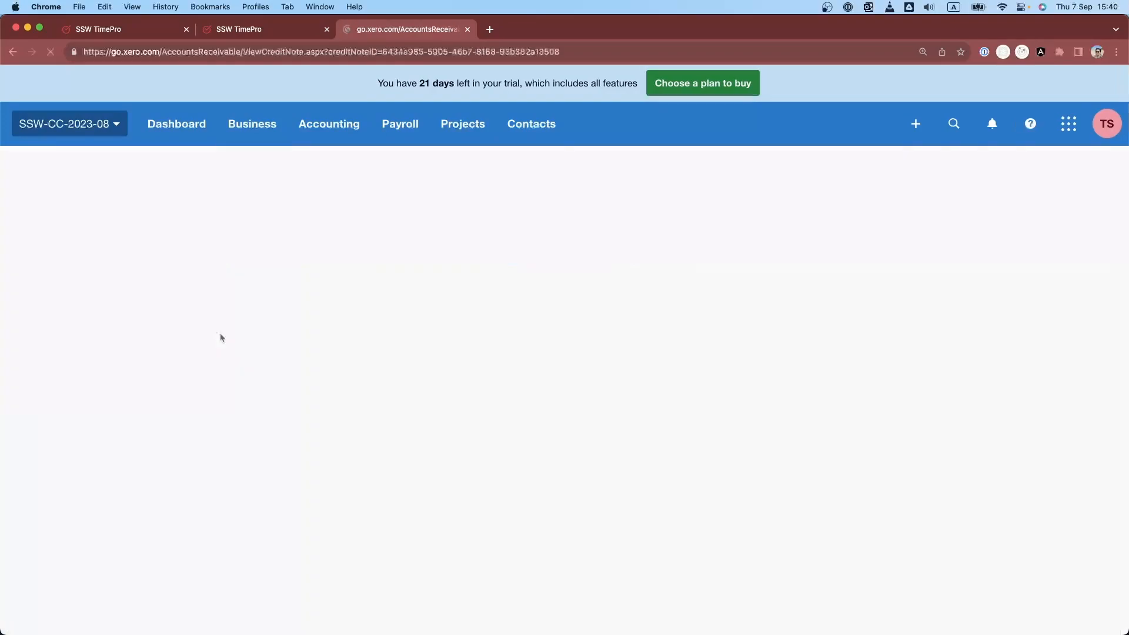
pyautogui.press('super+bracketleft')
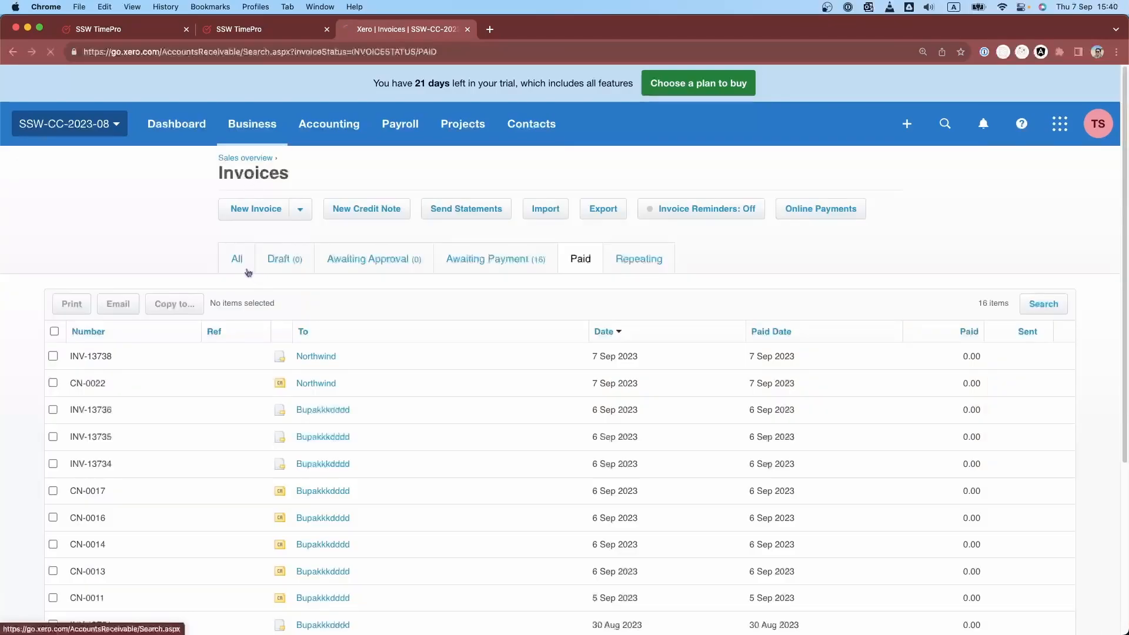
pyautogui.click(247, 271)
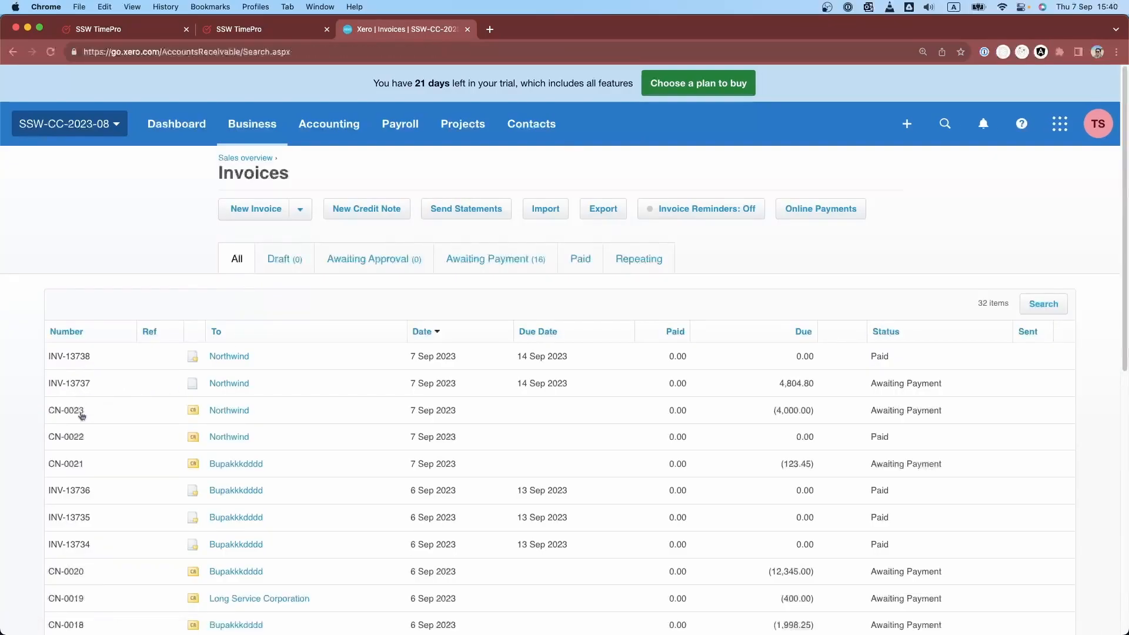
pyautogui.click(82, 415)
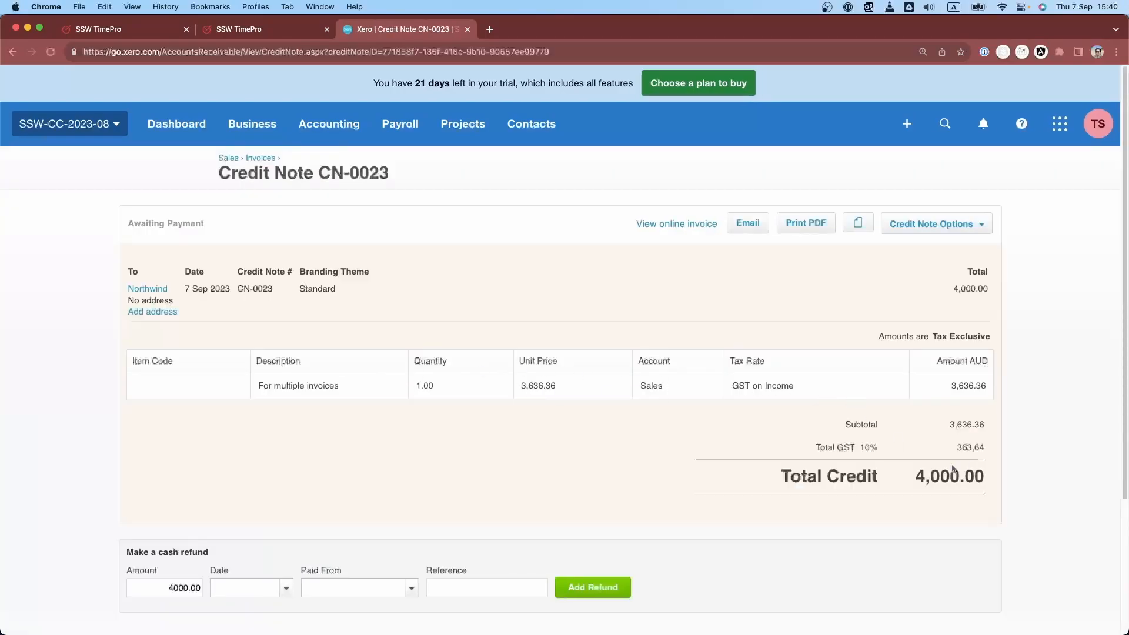
# - Review the 4,000.00 credit note's details and open its available options
pyautogui.scroll(-5, 878, 355)
pyautogui.scroll(5, 878, 355)
pyautogui.click(936, 229)
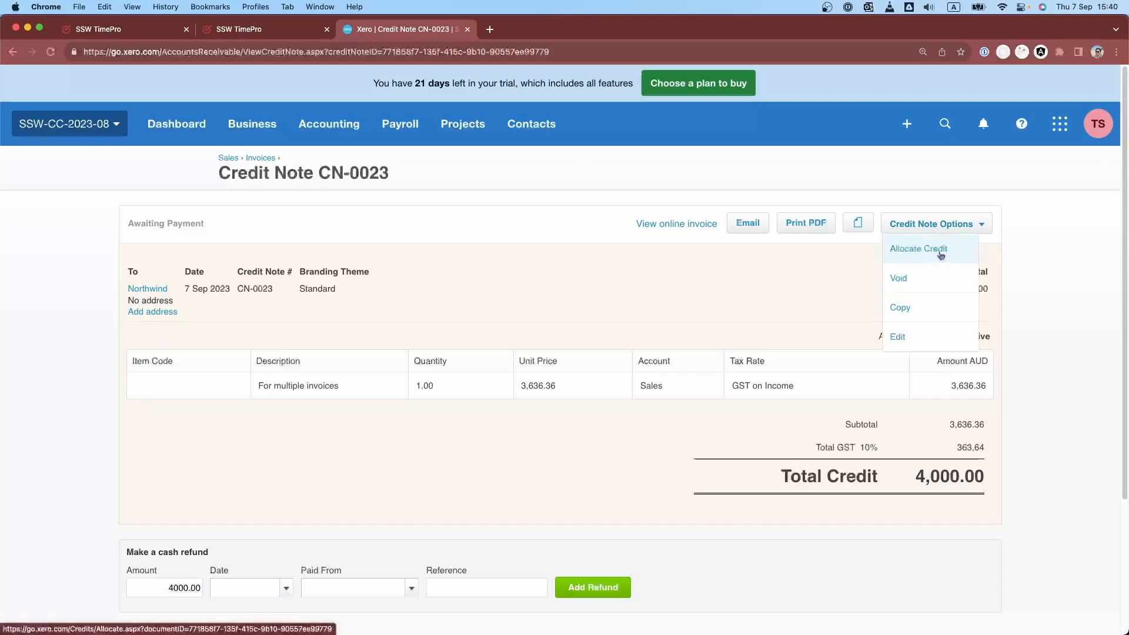